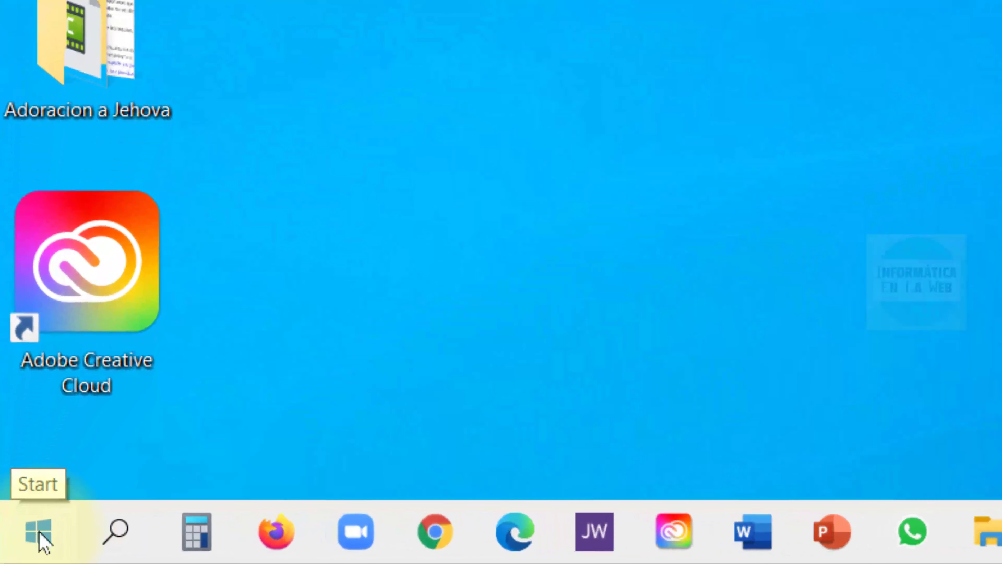
Open the Windows Settings, go to Time & Language and show the preferred languages on the Language page
{"action": "left_click", "coordinate": [18, 554]}
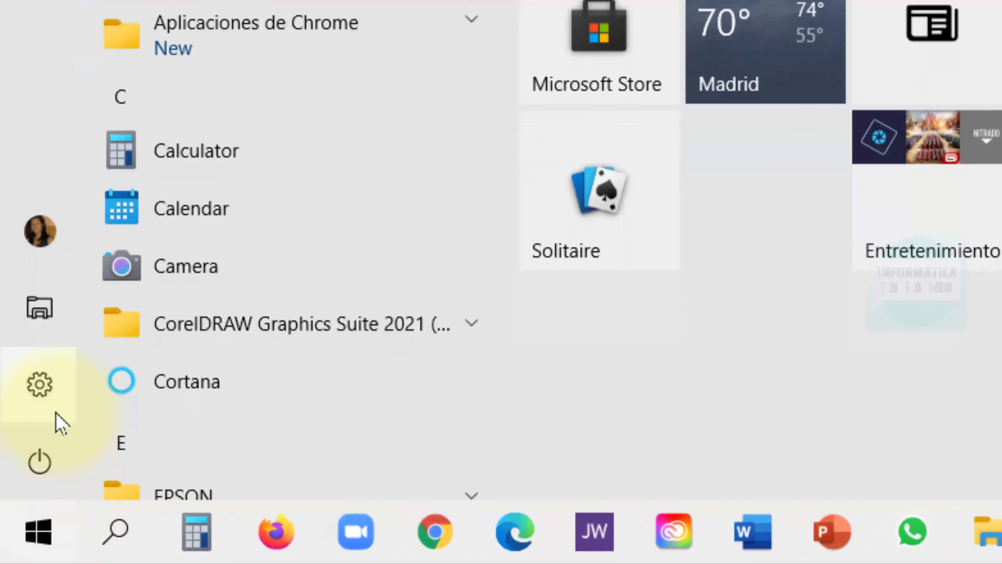
{"action": "mouse_move", "coordinate": [57, 389]}
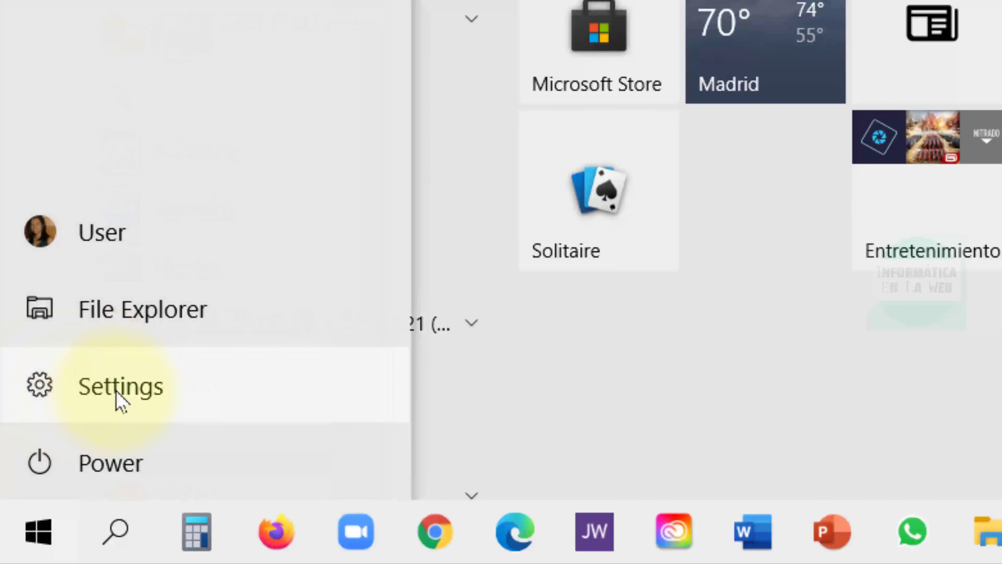
{"action": "left_click", "coordinate": [81, 395]}
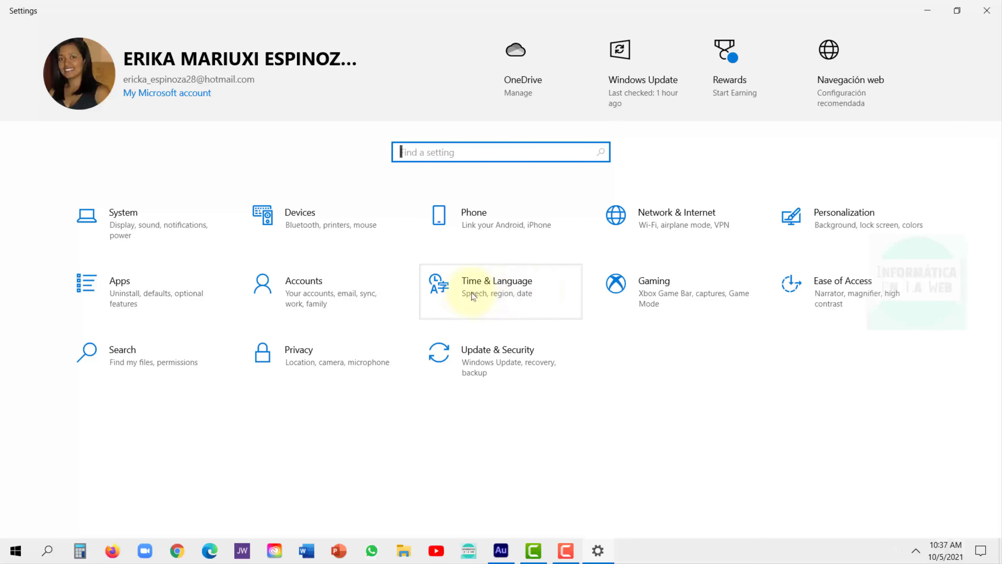
{"action": "left_click", "coordinate": [478, 294]}
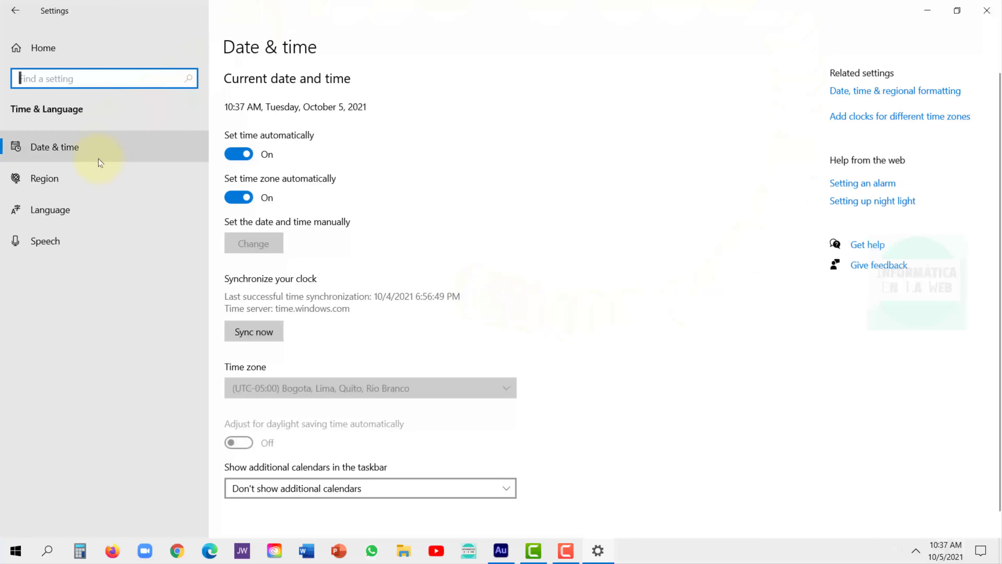
{"action": "left_click", "coordinate": [50, 216]}
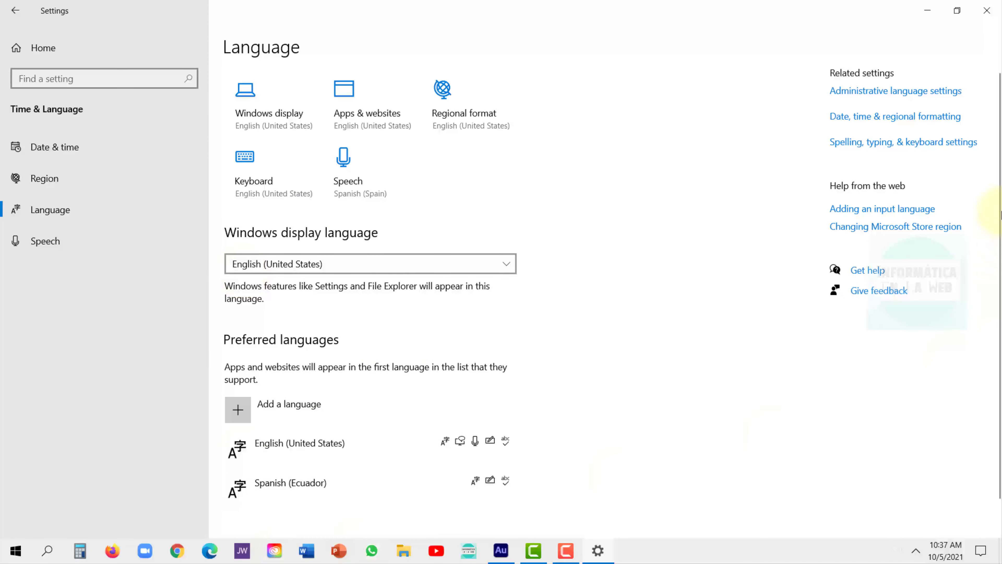
{"action": "scroll", "coordinate": [992, 206], "scroll_direction": "down", "scroll_amount": 1}
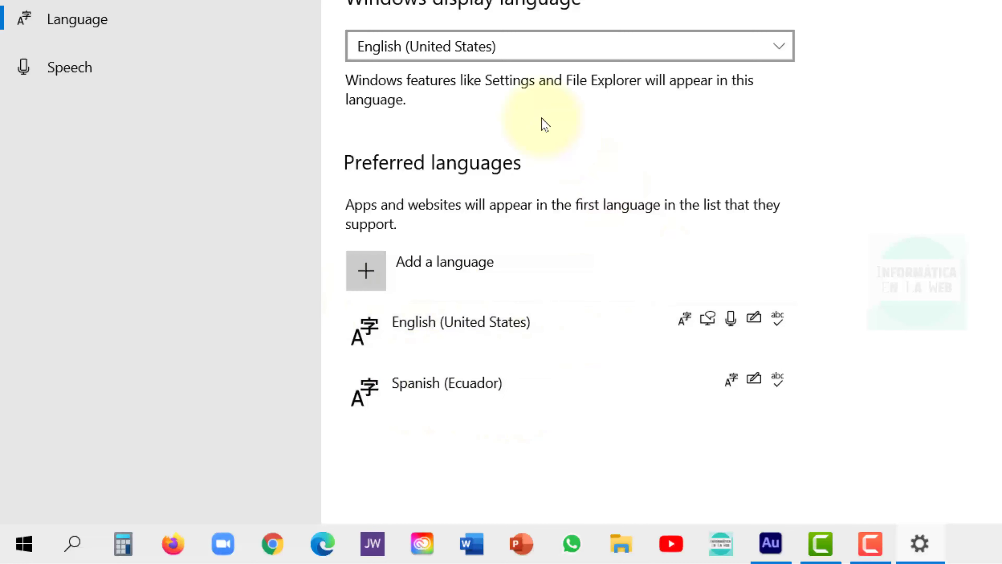
Move Spanish (Ecuador) above English (United States) in the preferred languages list
{"action": "left_click", "coordinate": [434, 393]}
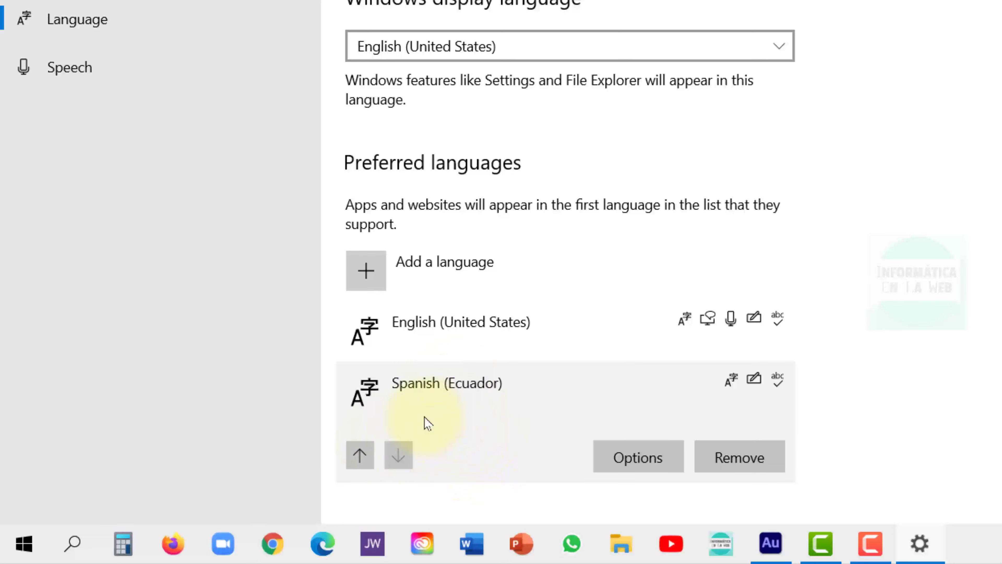
{"action": "left_click", "coordinate": [359, 456]}
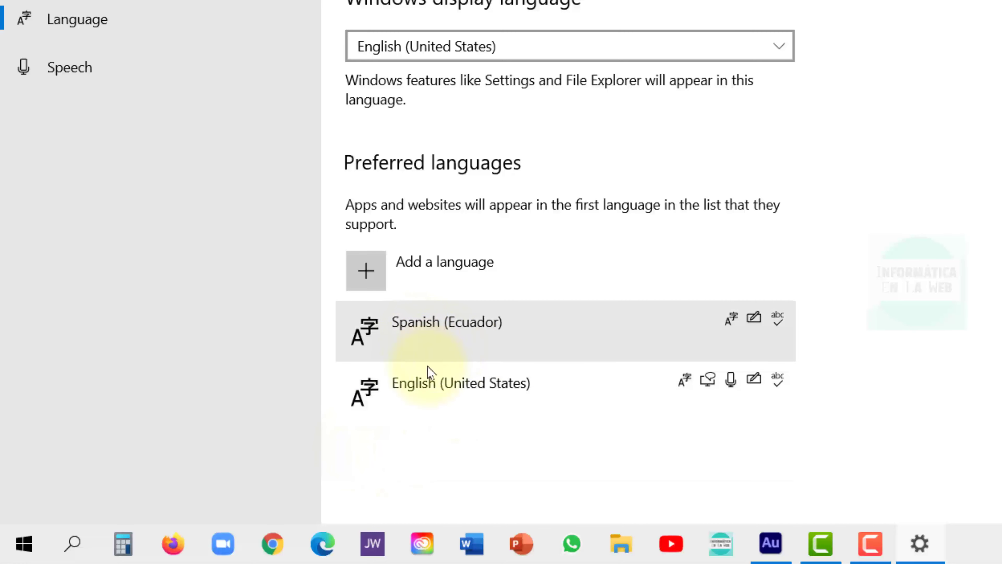
{"action": "left_click", "coordinate": [412, 350]}
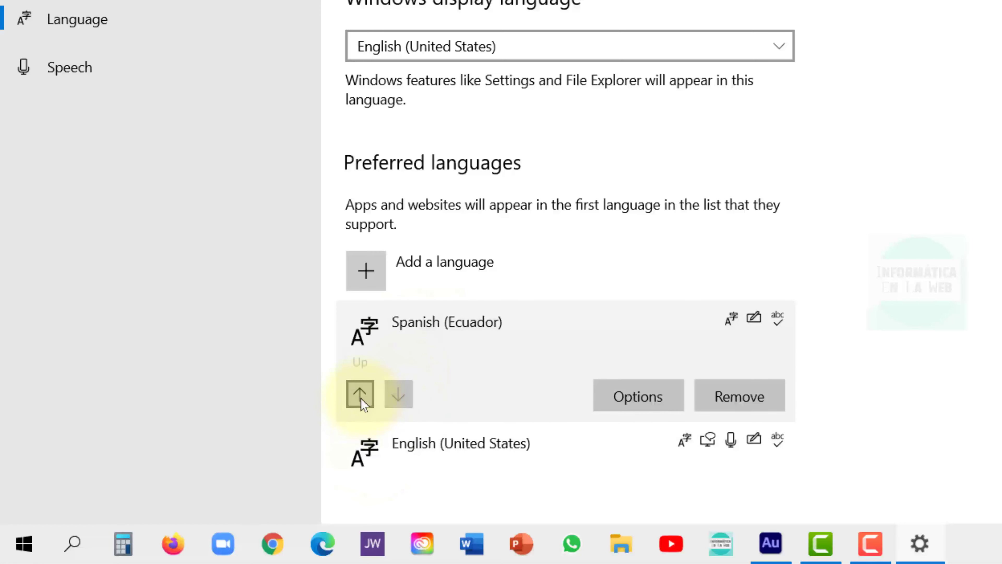
{"action": "left_click", "coordinate": [361, 398]}
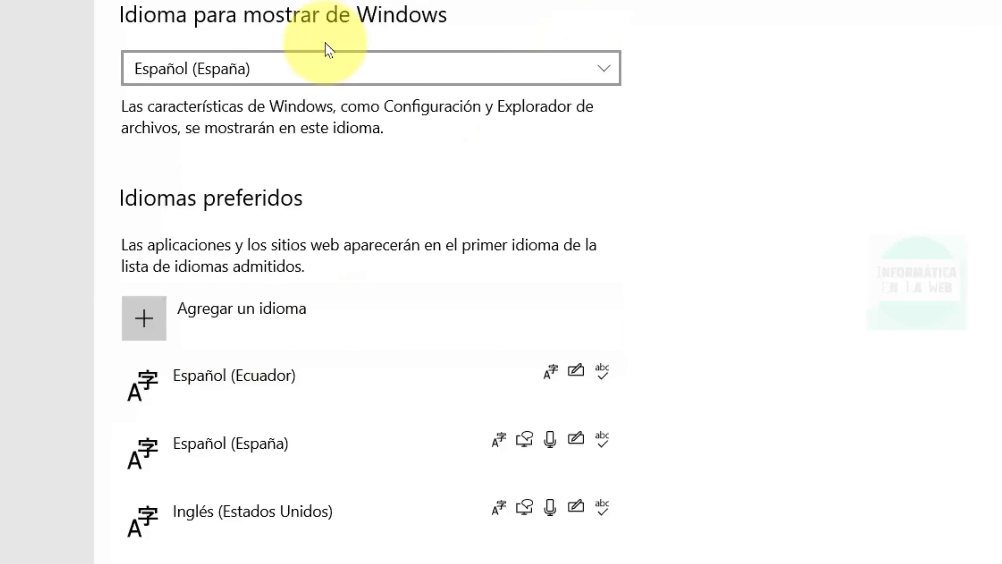
Set the Windows display language to Español (Ecuador) and open the Start menu
{"action": "left_click", "coordinate": [291, 71]}
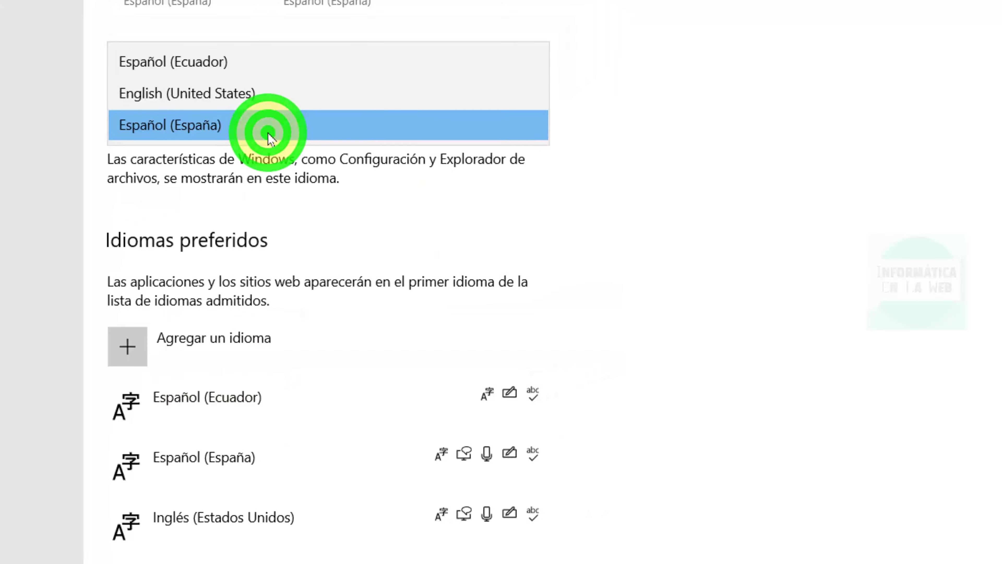
{"action": "left_click", "coordinate": [669, 143]}
{"action": "left_click", "coordinate": [531, 126]}
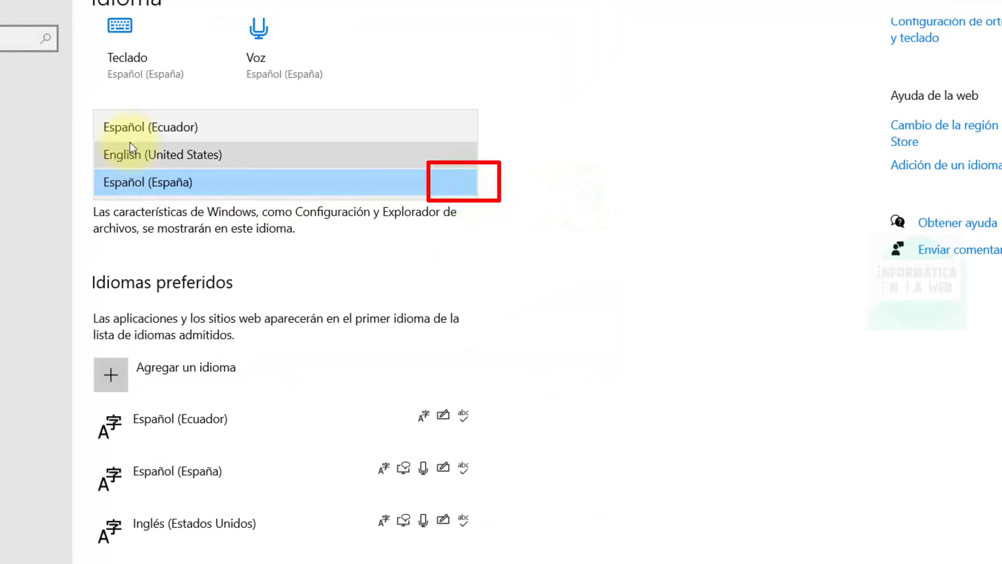
{"action": "left_click", "coordinate": [172, 129]}
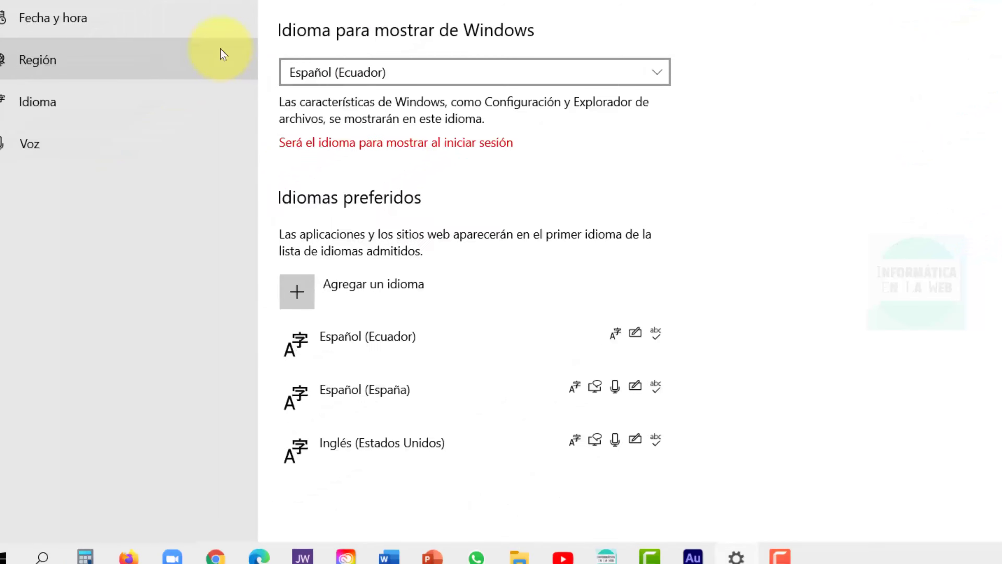
{"action": "left_click", "coordinate": [15, 549]}
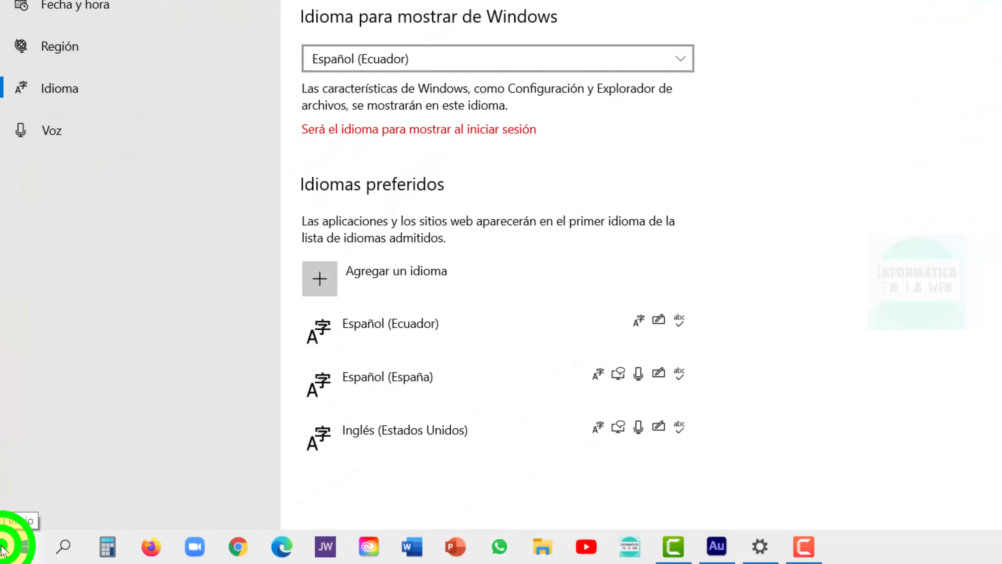
{"action": "left_click", "coordinate": [22, 510]}
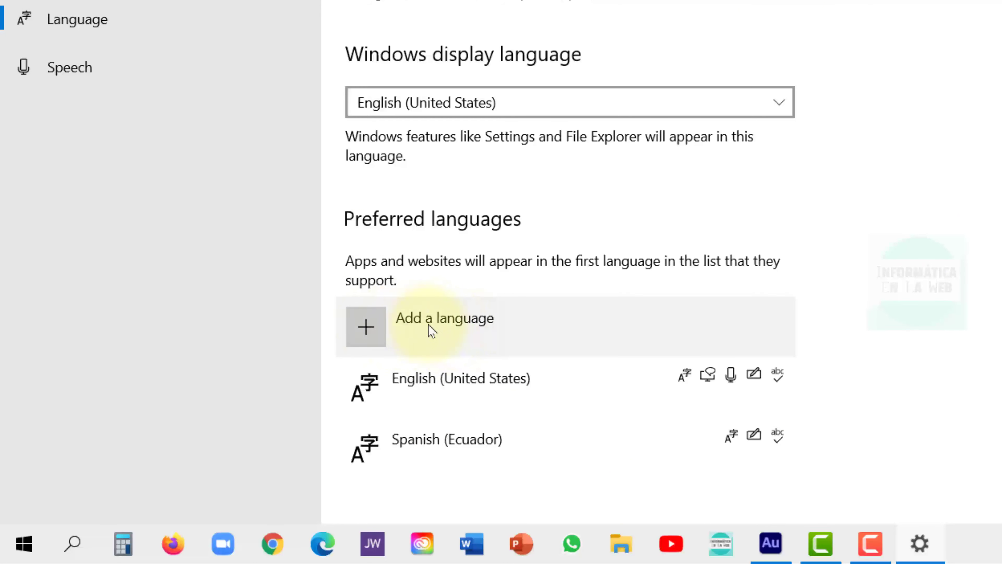
Start adding a preferred language and filter the installable languages by "espa"
{"action": "left_click", "coordinate": [415, 329]}
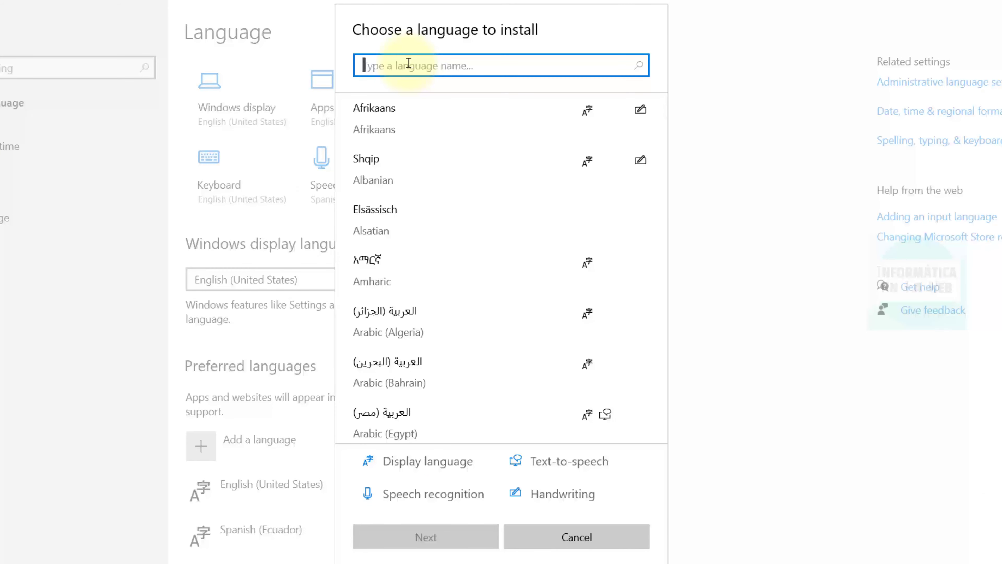
{"action": "type", "text": "es"}
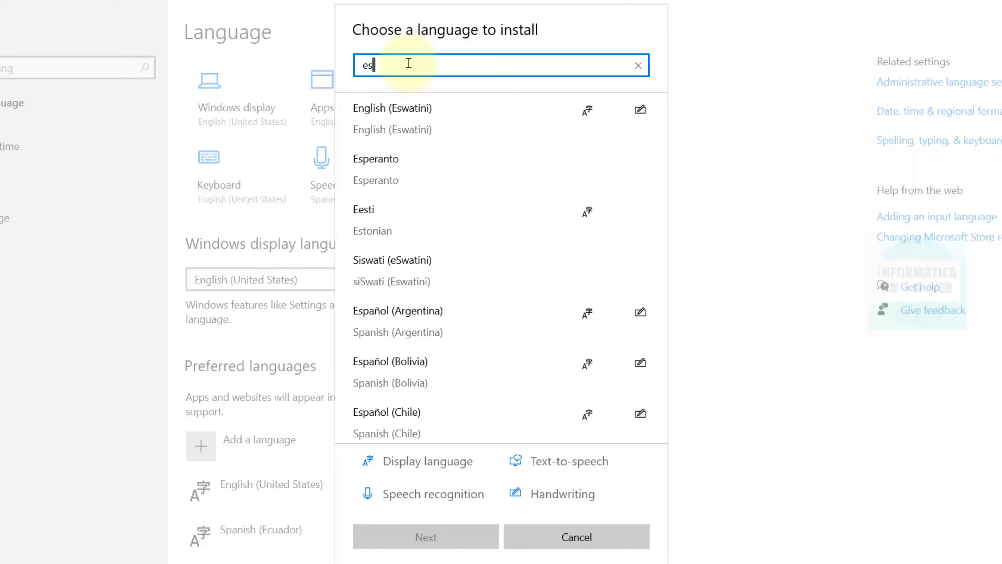
{"action": "type", "text": "ps"}
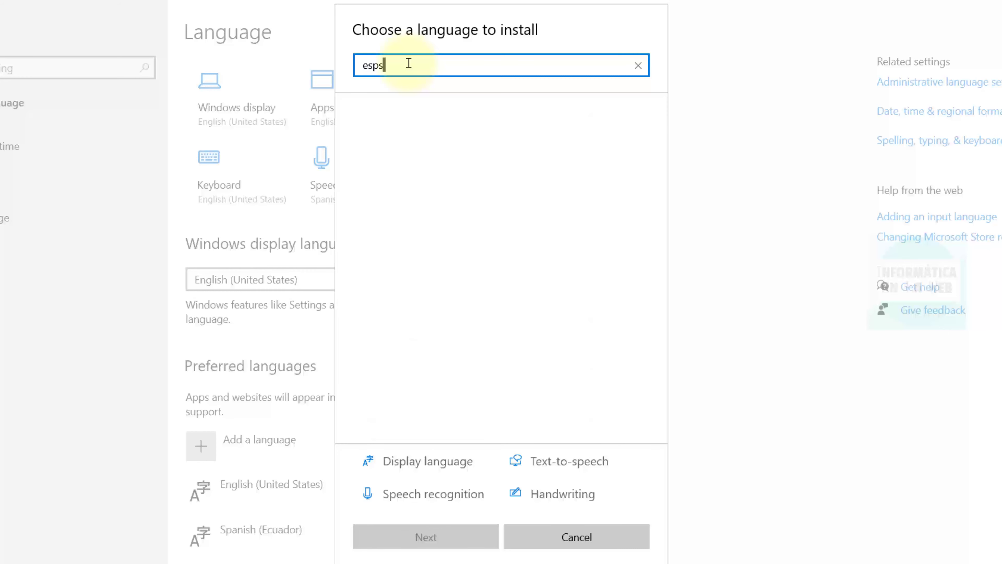
{"action": "key", "text": "BackSpace"}
{"action": "type", "text": "a"}
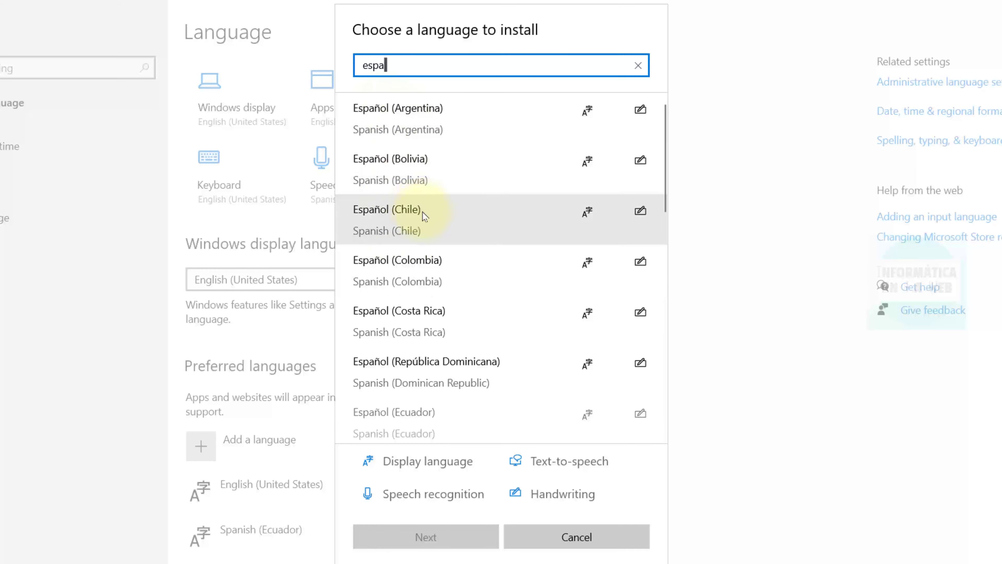
Browse the regional Spanish variants in the filtered list and select Español (Uruguay)
{"action": "scroll", "coordinate": [430, 217], "scroll_direction": "down", "scroll_amount": 5}
{"action": "scroll", "coordinate": [419, 389], "scroll_direction": "down", "scroll_amount": 6}
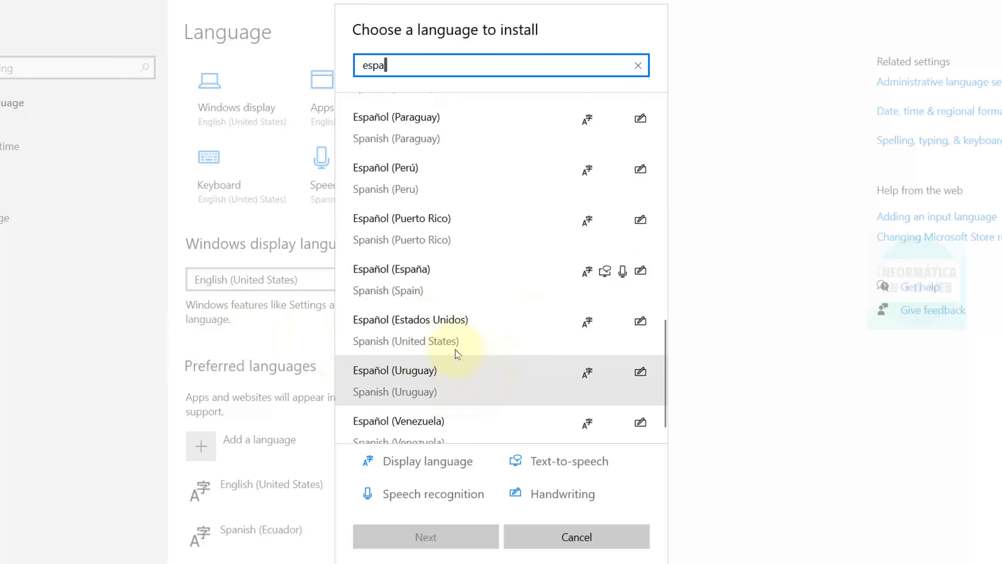
{"action": "scroll", "coordinate": [461, 365], "scroll_direction": "down", "scroll_amount": 1}
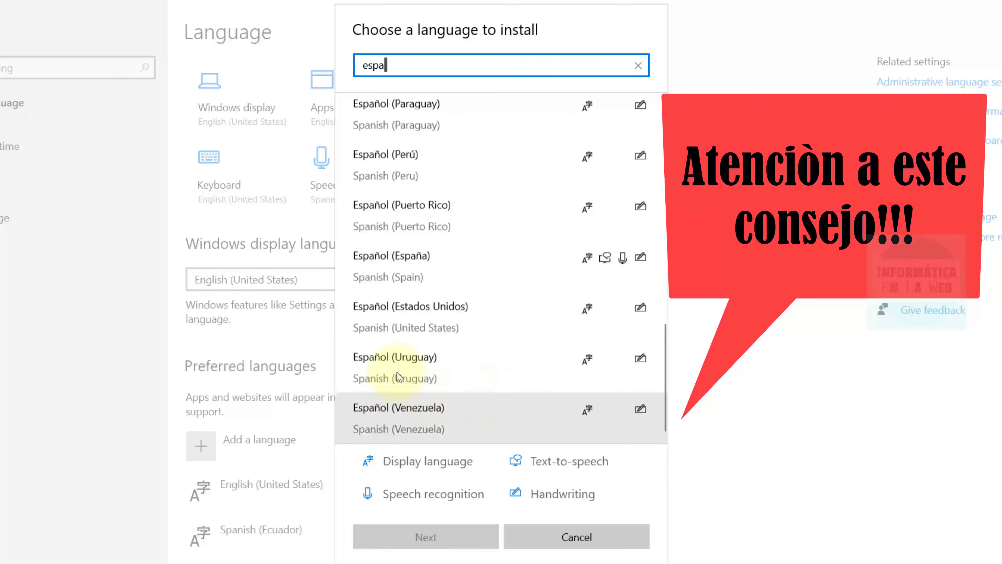
{"action": "left_click", "coordinate": [411, 375]}
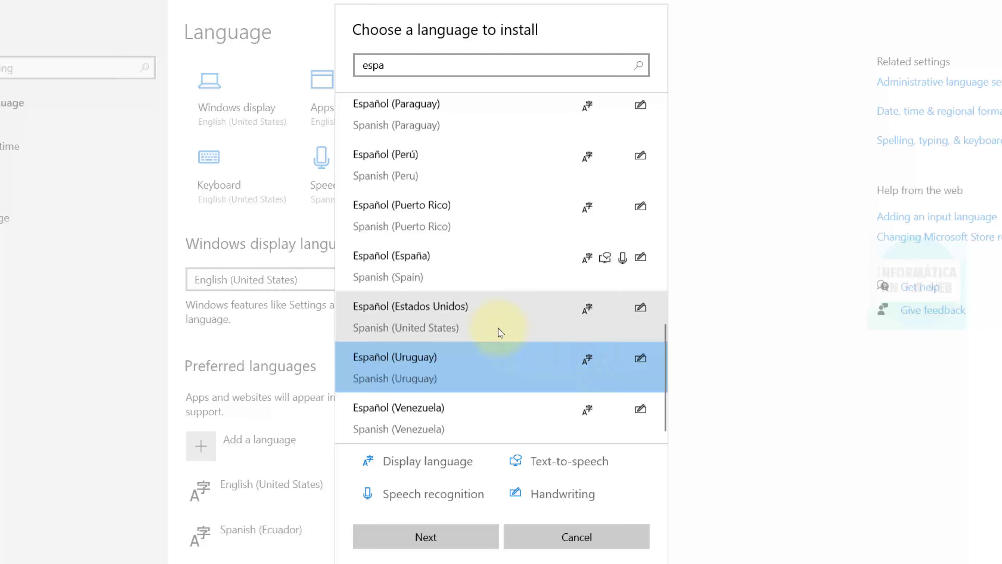
{"action": "scroll", "coordinate": [497, 331], "scroll_direction": "up", "scroll_amount": 10}
{"action": "scroll", "coordinate": [454, 304], "scroll_direction": "up", "scroll_amount": 3}
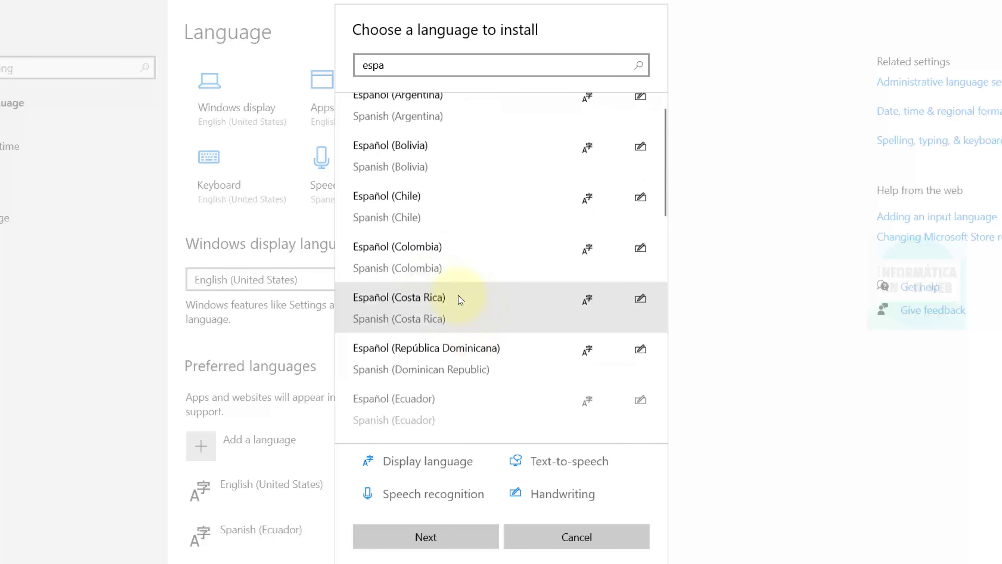
{"action": "scroll", "coordinate": [451, 341], "scroll_direction": "down", "scroll_amount": 5}
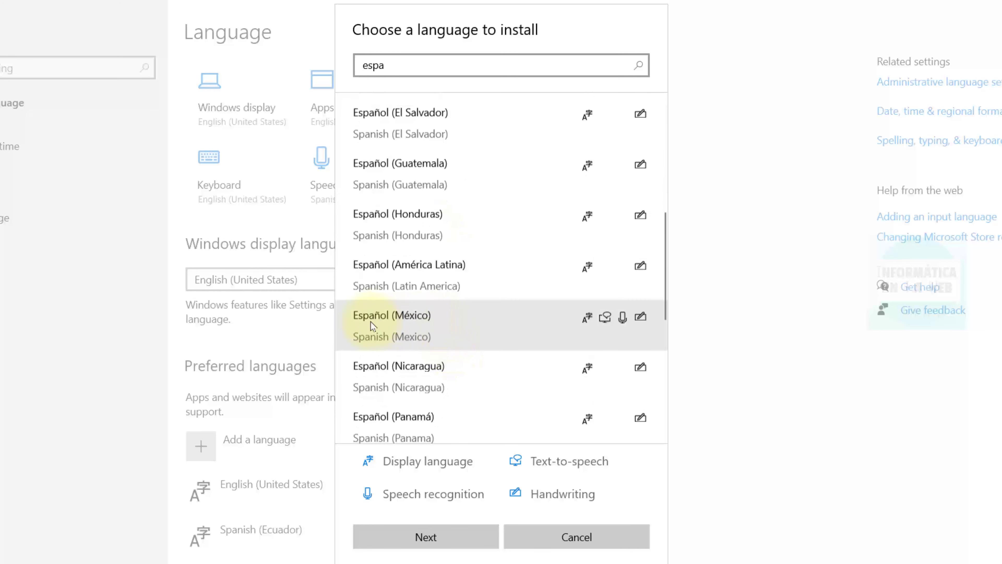
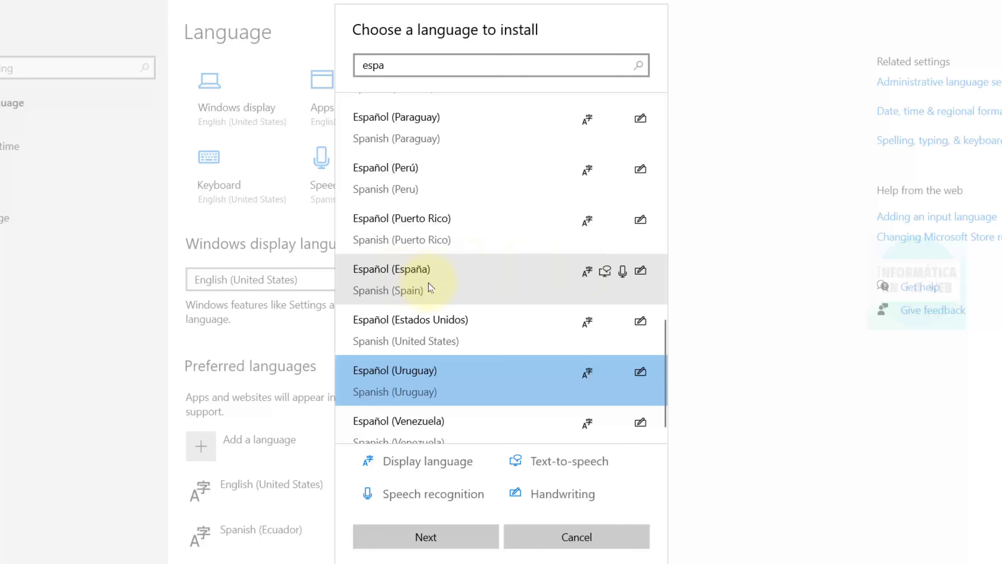
Compare the Spanish variants, choose Español (España) as the language to install and continue to its feature options
{"action": "left_click", "coordinate": [410, 278]}
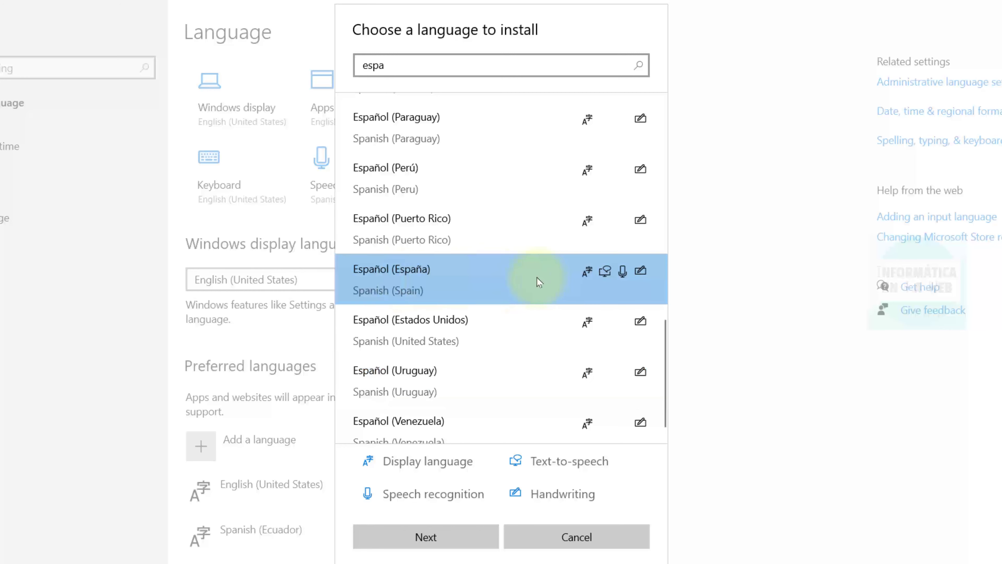
{"action": "scroll", "coordinate": [464, 302], "scroll_direction": "up", "scroll_amount": 5}
{"action": "scroll", "coordinate": [454, 331], "scroll_direction": "down", "scroll_amount": 5}
{"action": "left_click_drag", "start_coordinate": [660, 339], "coordinate": [654, 241]}
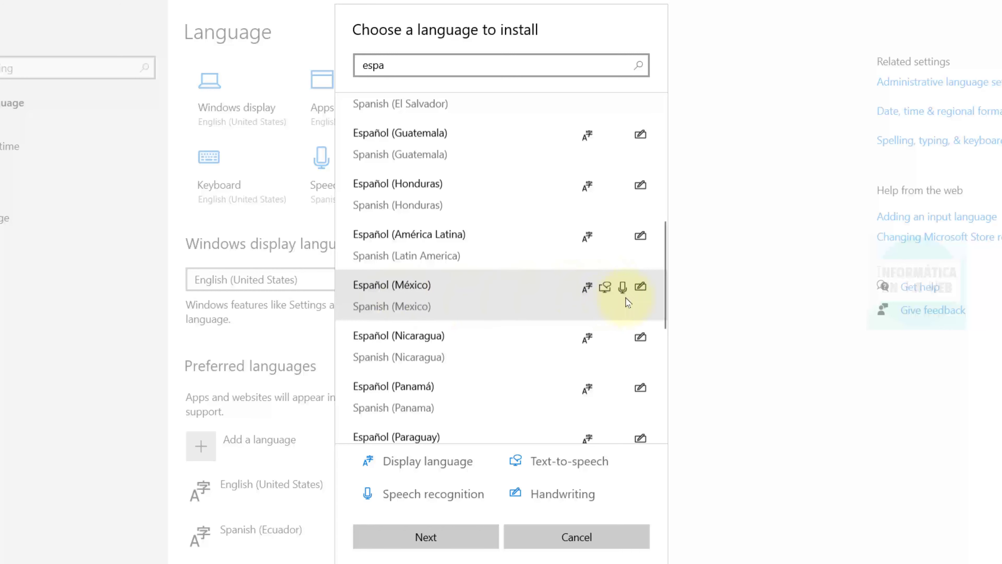
{"action": "left_click_drag", "start_coordinate": [665, 285], "coordinate": [674, 378]}
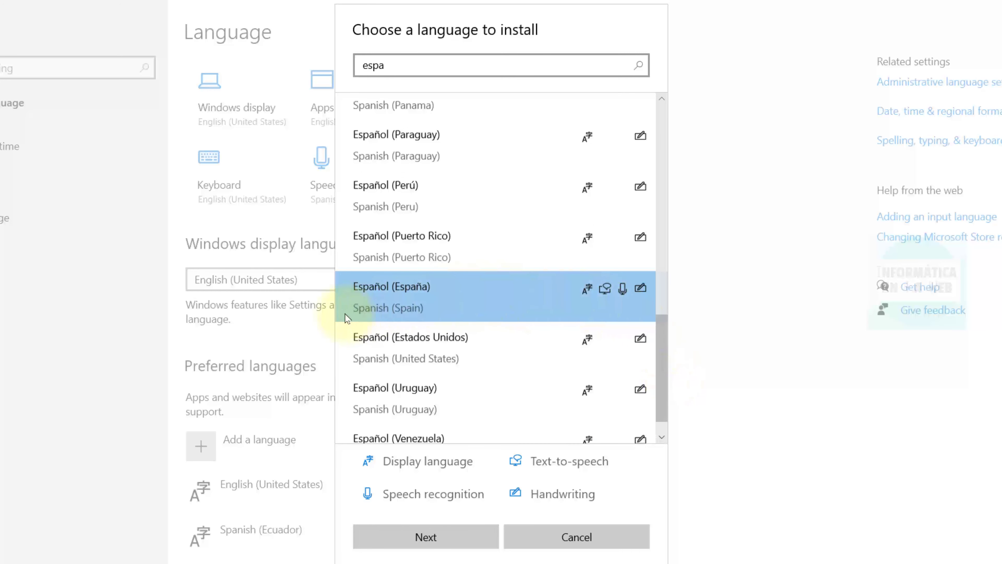
{"action": "left_click", "coordinate": [448, 297]}
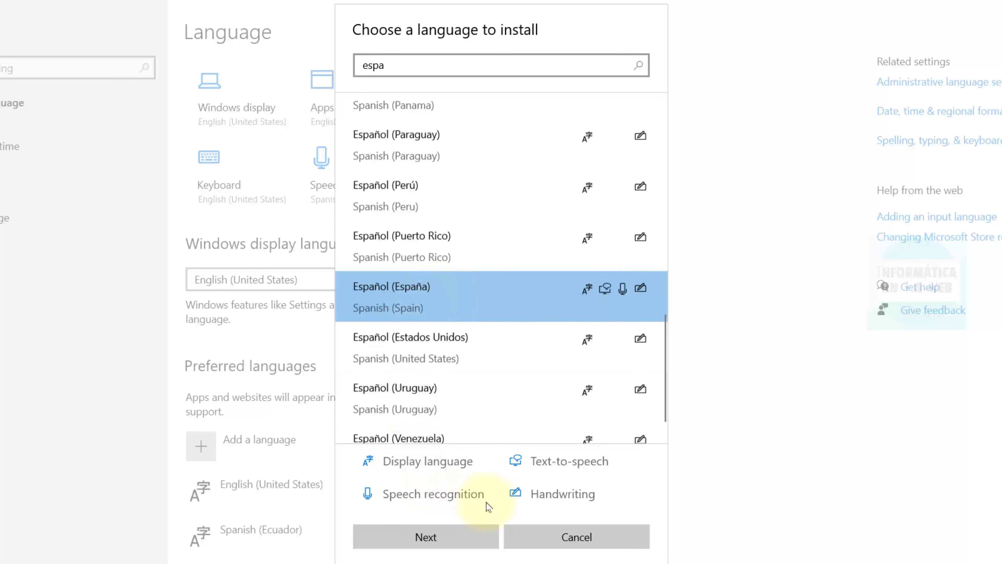
{"action": "left_click", "coordinate": [448, 539]}
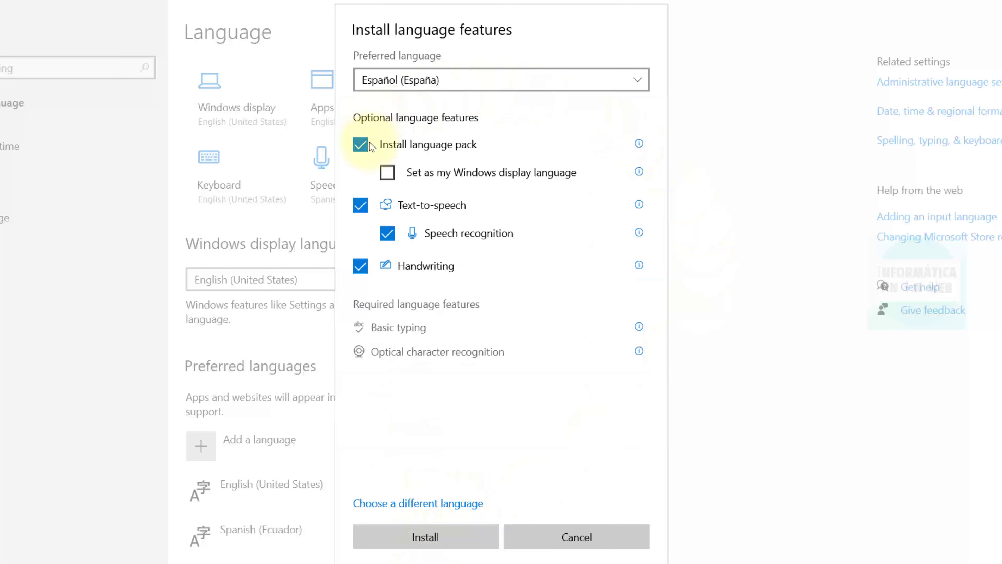
Mark Español (España) as the Windows display language and install it with its language pack and optional features
{"action": "left_click", "coordinate": [388, 173]}
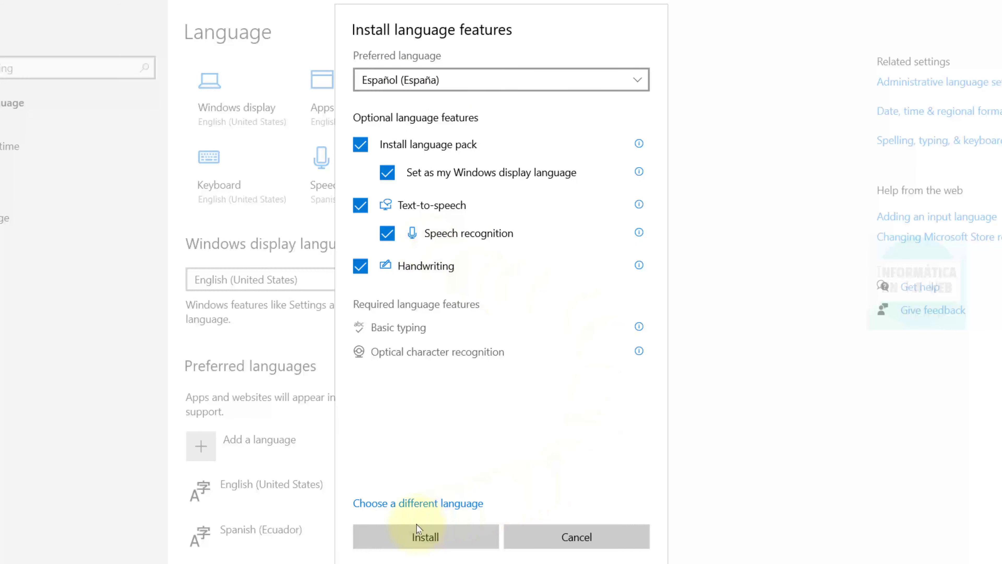
{"action": "left_click", "coordinate": [441, 536]}
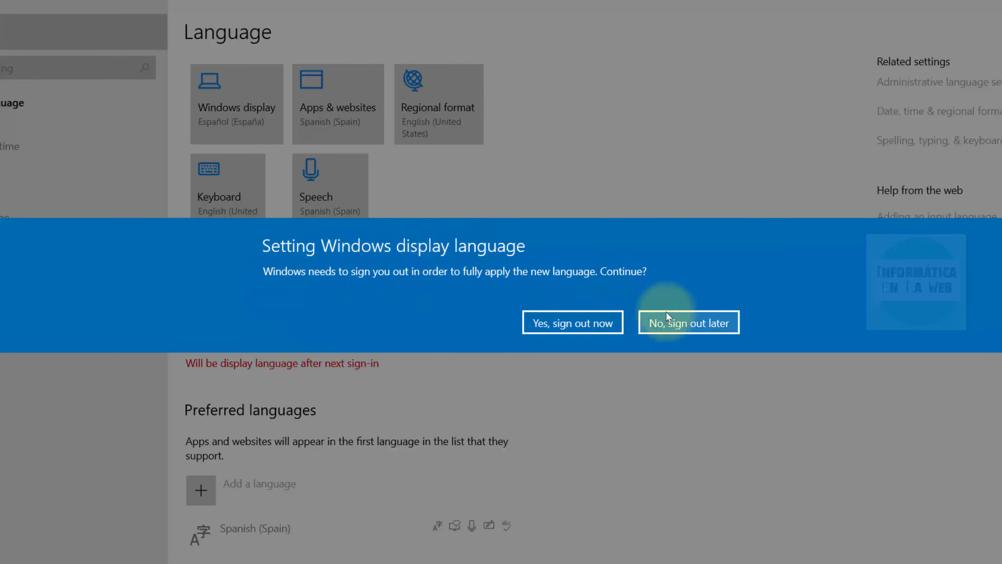
{"action": "scroll", "coordinate": [631, 323], "scroll_direction": "down", "scroll_amount": 4}
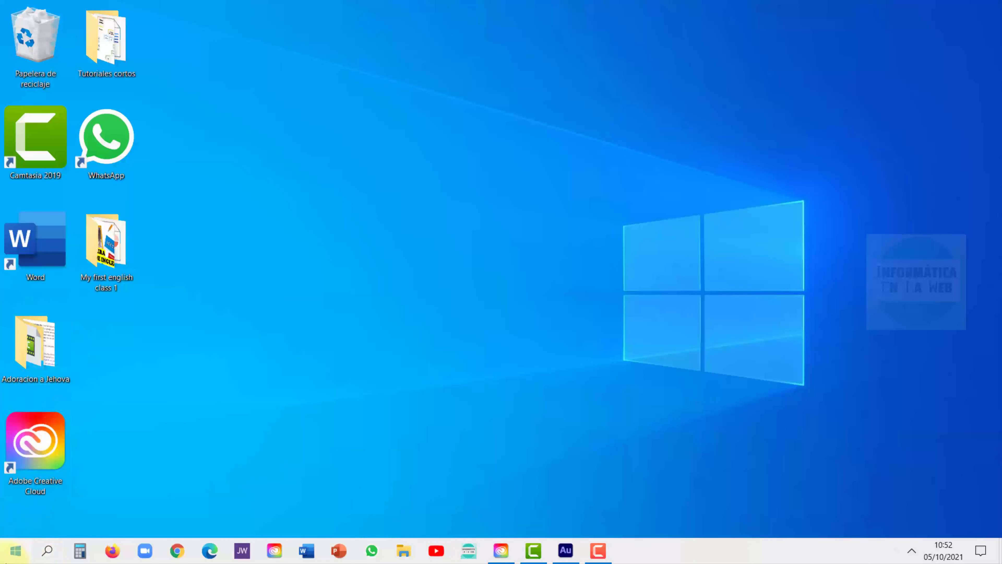
Open the Windows language settings (Idioma) within the Hora e idioma category
{"action": "left_click", "coordinate": [18, 555]}
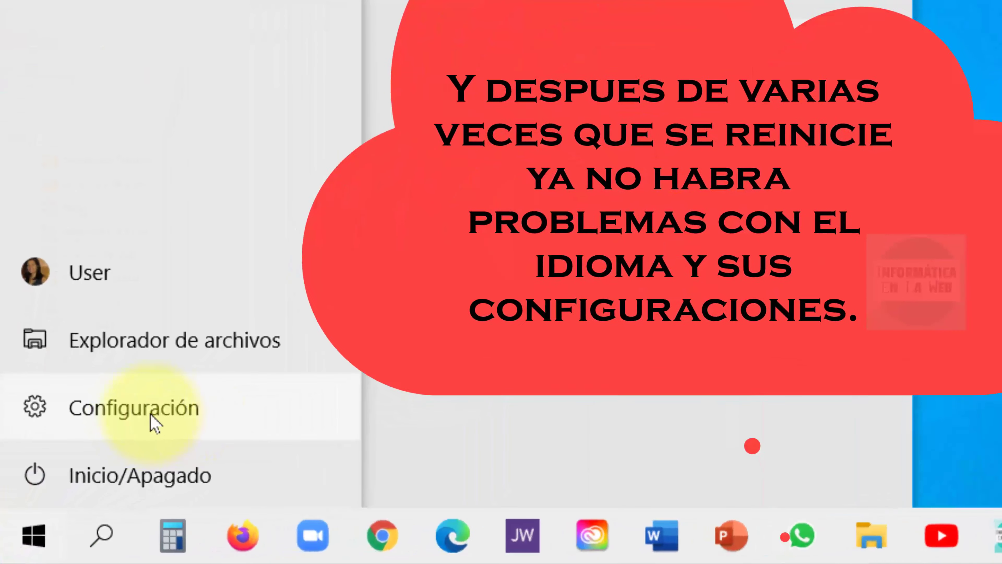
{"action": "left_click", "coordinate": [73, 497]}
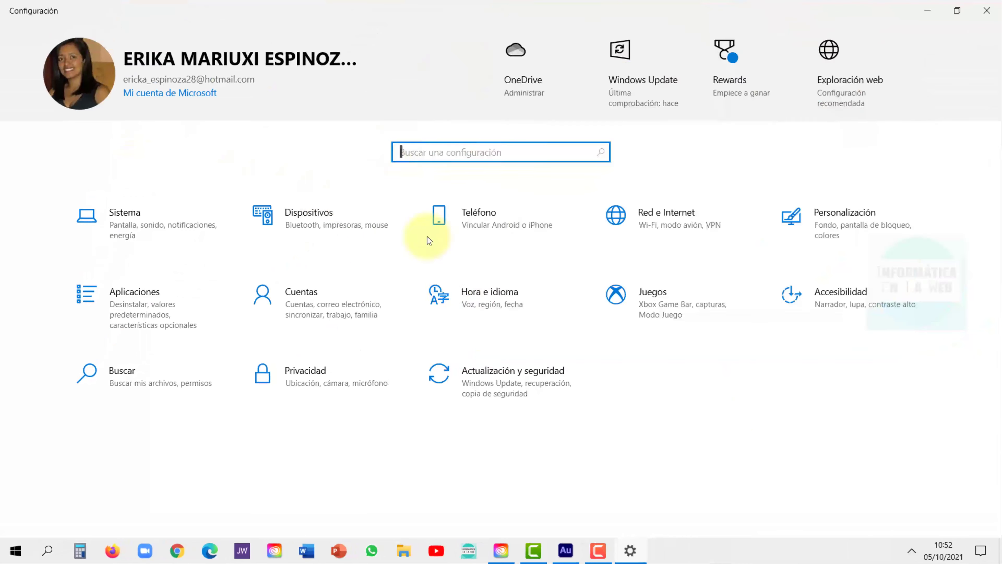
{"action": "left_click", "coordinate": [482, 301]}
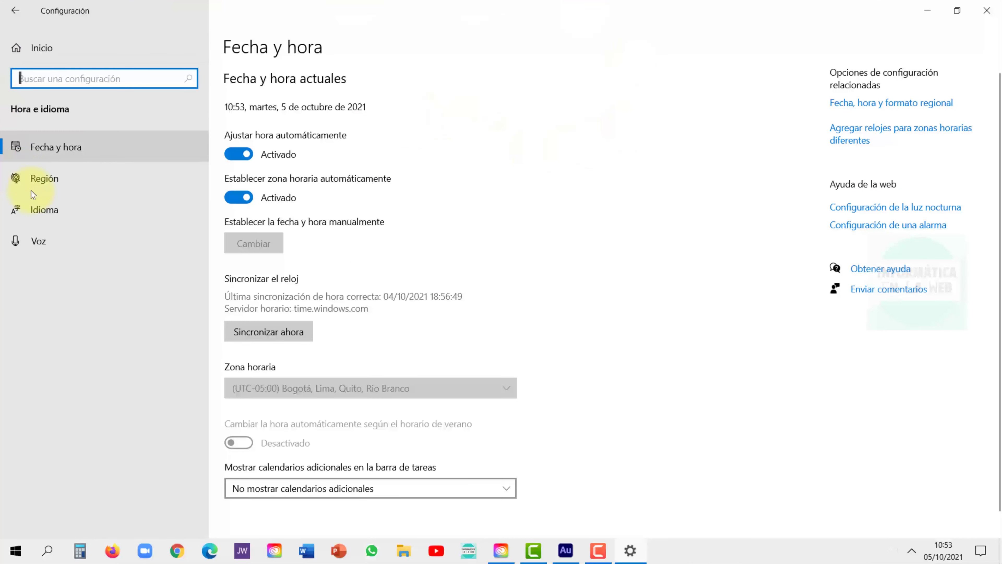
{"action": "left_click", "coordinate": [51, 215]}
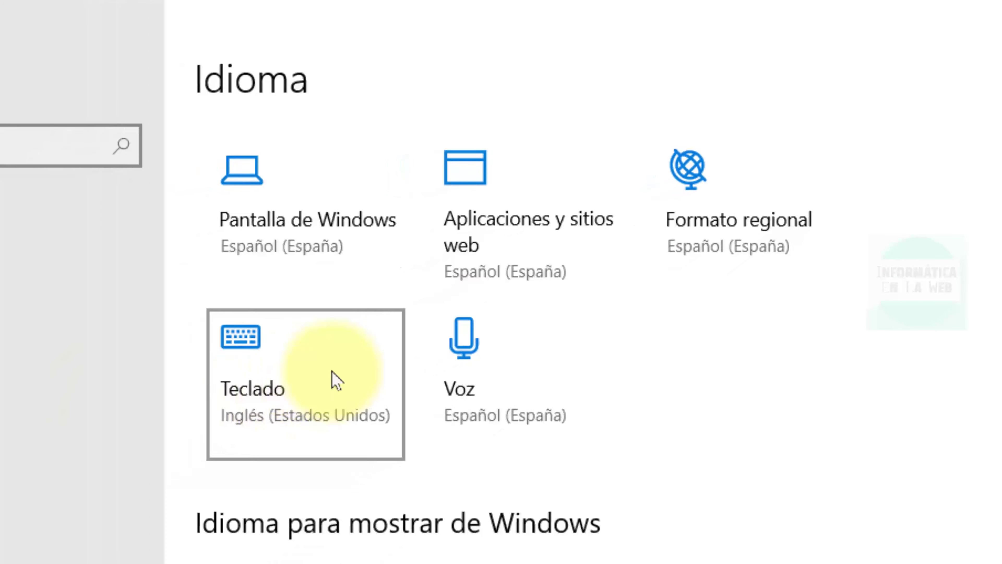
Override the default keyboard input method with Español (España) - Español and return to the language settings
{"action": "left_click", "coordinate": [242, 338]}
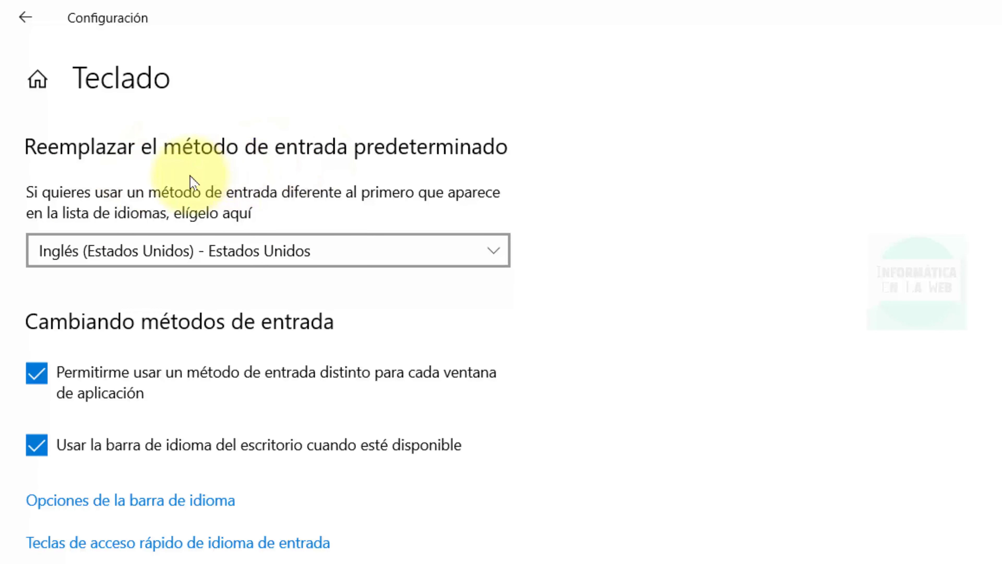
{"action": "left_click", "coordinate": [364, 253]}
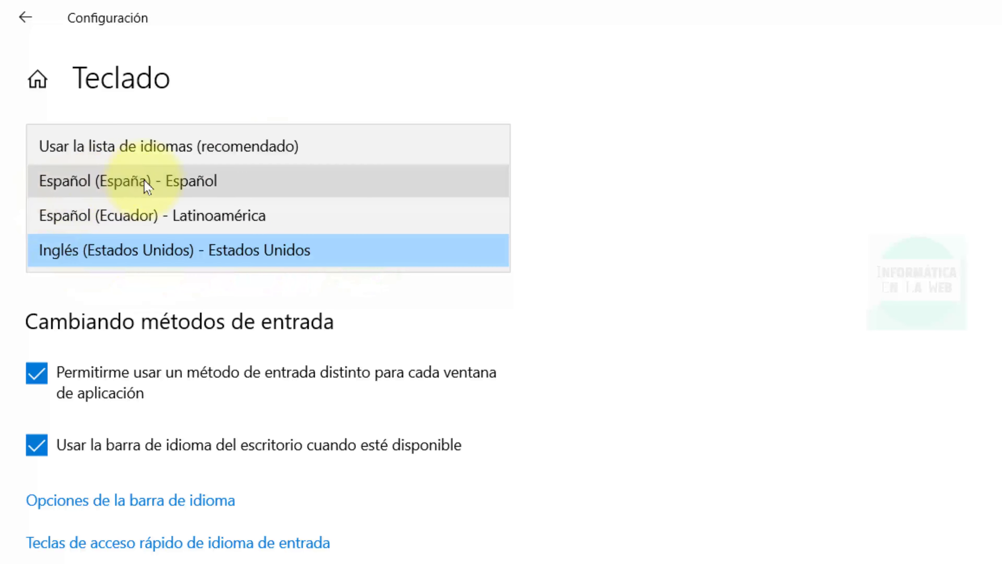
{"action": "left_click", "coordinate": [148, 183]}
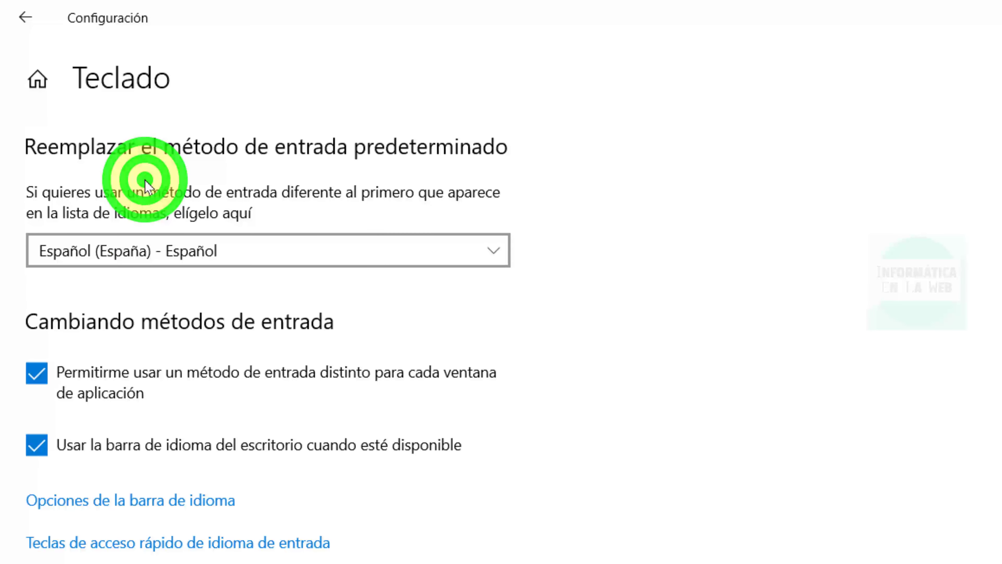
{"action": "left_click", "coordinate": [32, 25]}
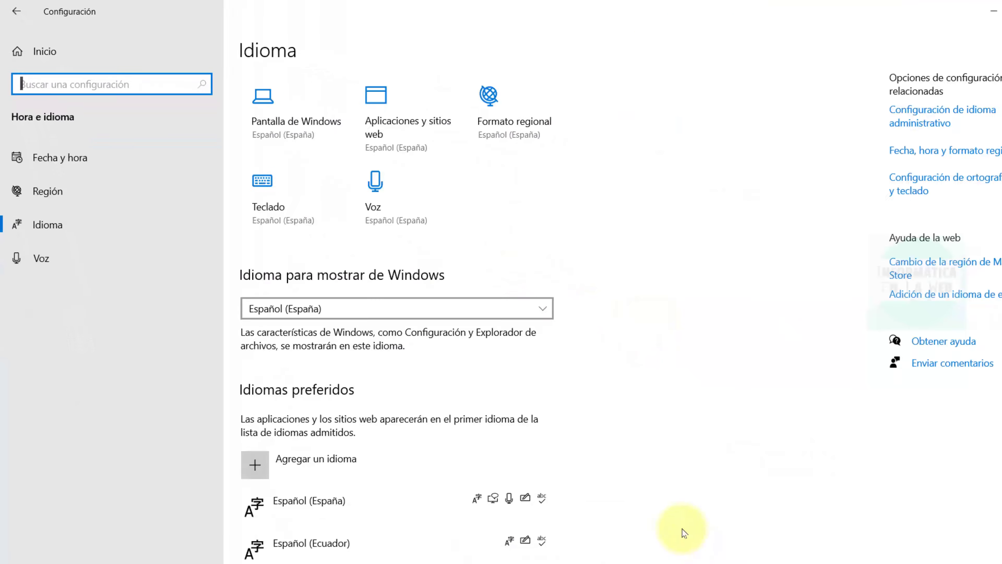
Leave the settings, switch to Word and start a blank document
{"action": "left_click", "coordinate": [893, 552]}
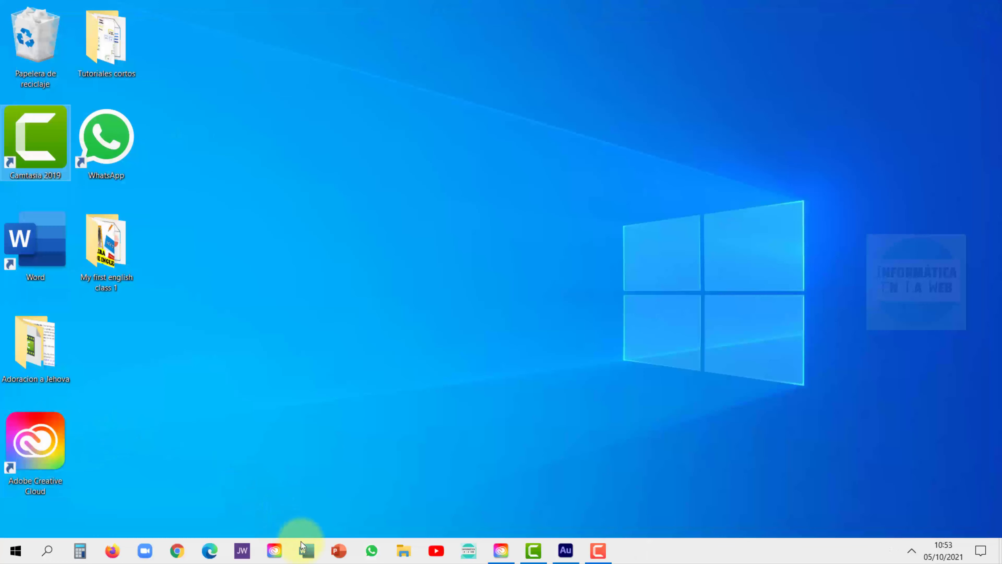
{"action": "left_click", "coordinate": [303, 548]}
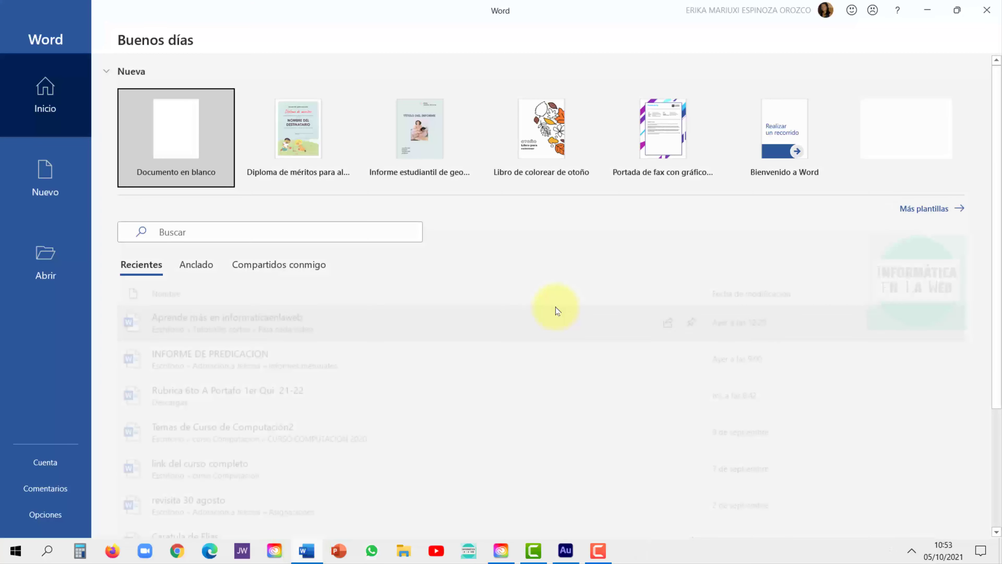
{"action": "left_click", "coordinate": [170, 119]}
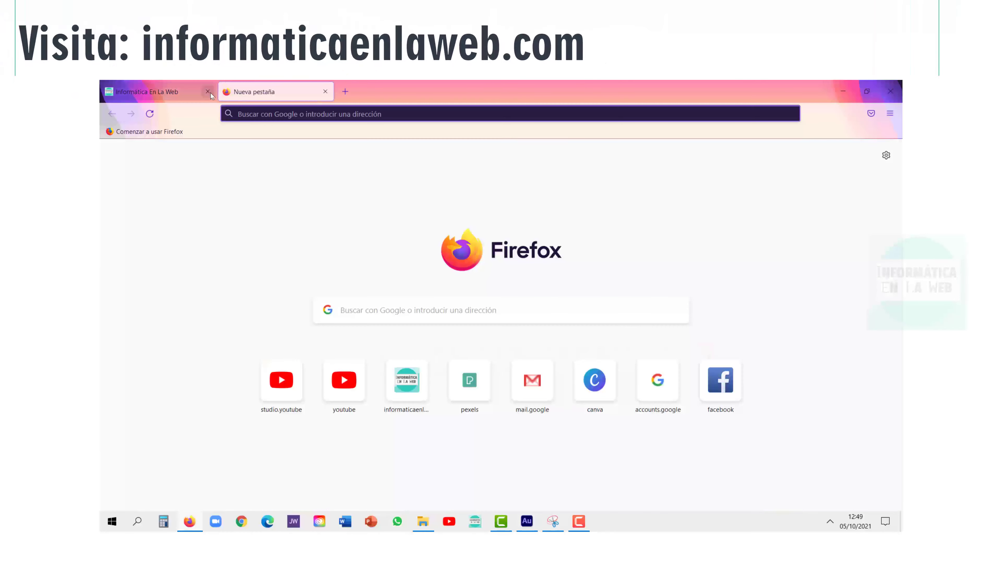
Switch to Firefox and load the website informaticaenlaweb.com
{"action": "left_click", "coordinate": [241, 113]}
{"action": "type", "text": "inf"}
{"action": "key", "text": "BackSpace"}
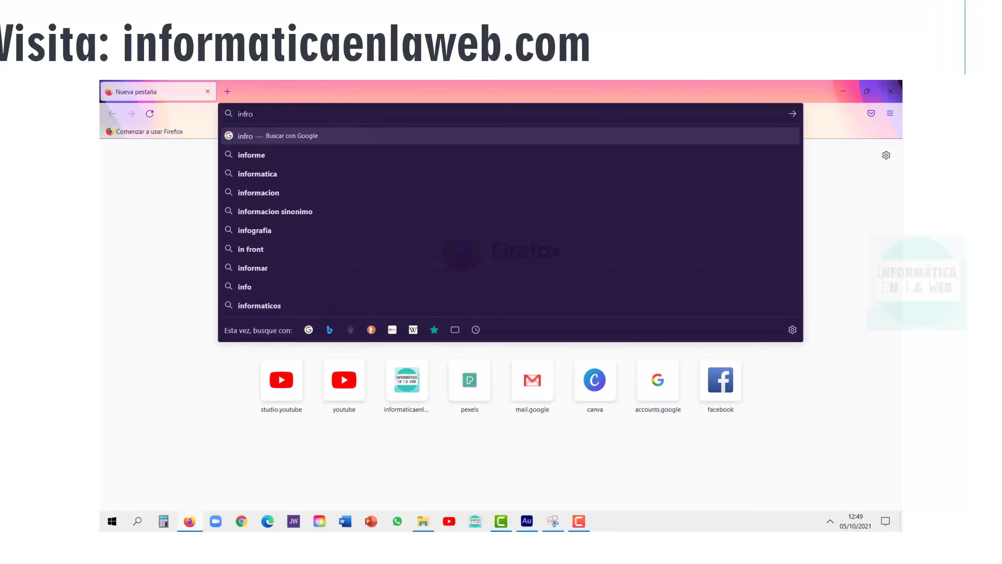
{"action": "type", "text": "ormaticaenla"}
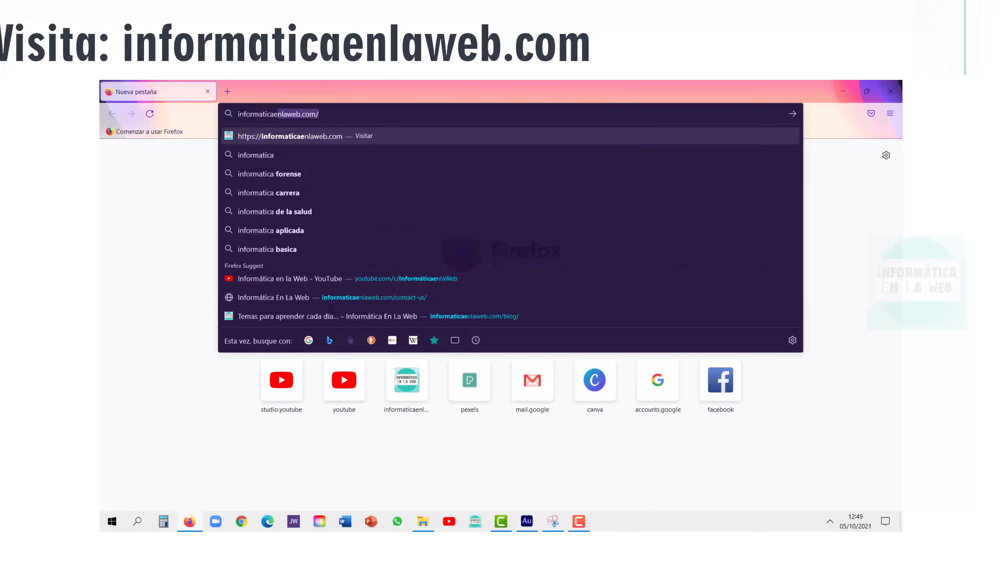
{"action": "type", "text": "web.com/"}
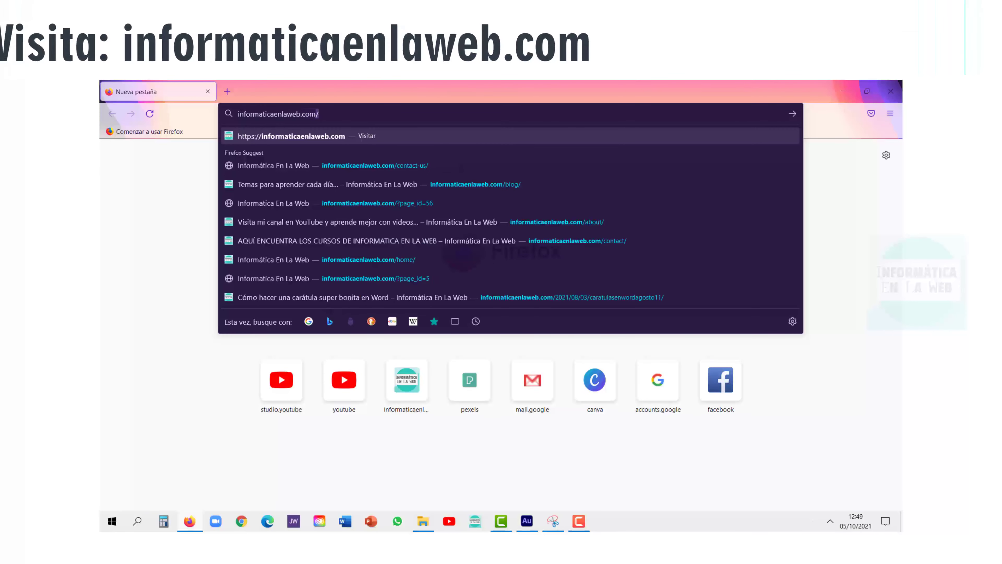
{"action": "key", "text": "Return"}
Open the article "Poner arroba @ en cualquier teclado de Computador" from the site's Tutoriales section
{"action": "left_click", "coordinate": [581, 157]}
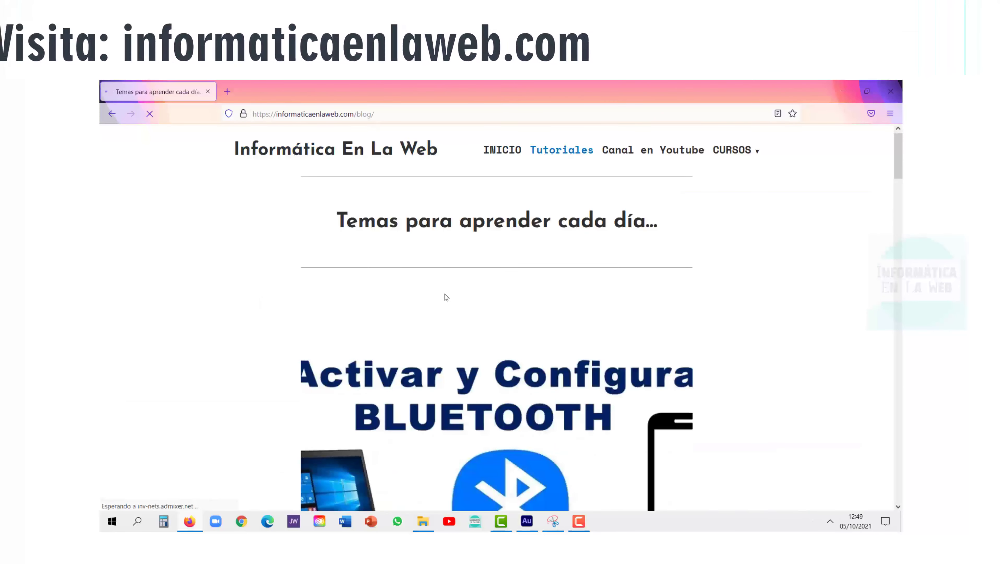
{"action": "scroll", "coordinate": [445, 296], "scroll_direction": "down", "scroll_amount": 15}
{"action": "left_click", "coordinate": [547, 302]}
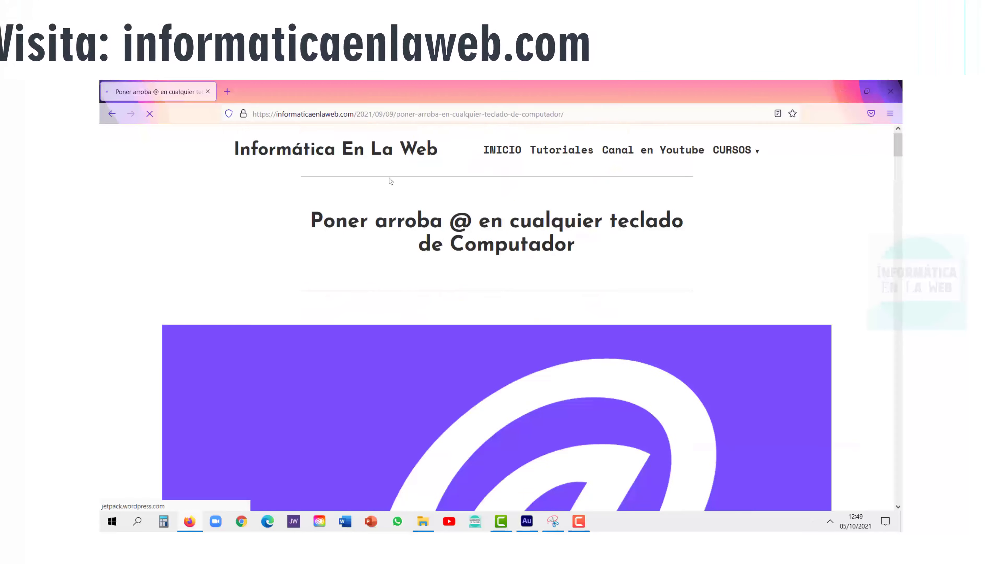
Read through the article's key-combination methods for entering the @ sign on different keyboard layouts
{"action": "scroll", "coordinate": [525, 336], "scroll_direction": "down", "scroll_amount": 15}
{"action": "scroll", "coordinate": [523, 336], "scroll_direction": "down", "scroll_amount": 5}
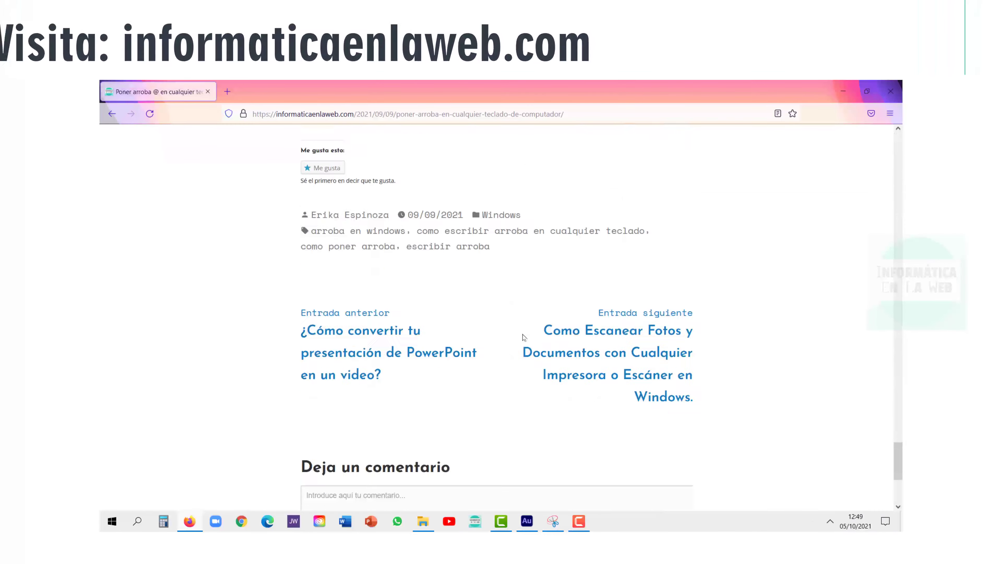
{"action": "scroll", "coordinate": [517, 334], "scroll_direction": "up", "scroll_amount": 15}
{"action": "scroll", "coordinate": [513, 330], "scroll_direction": "down", "scroll_amount": 20}
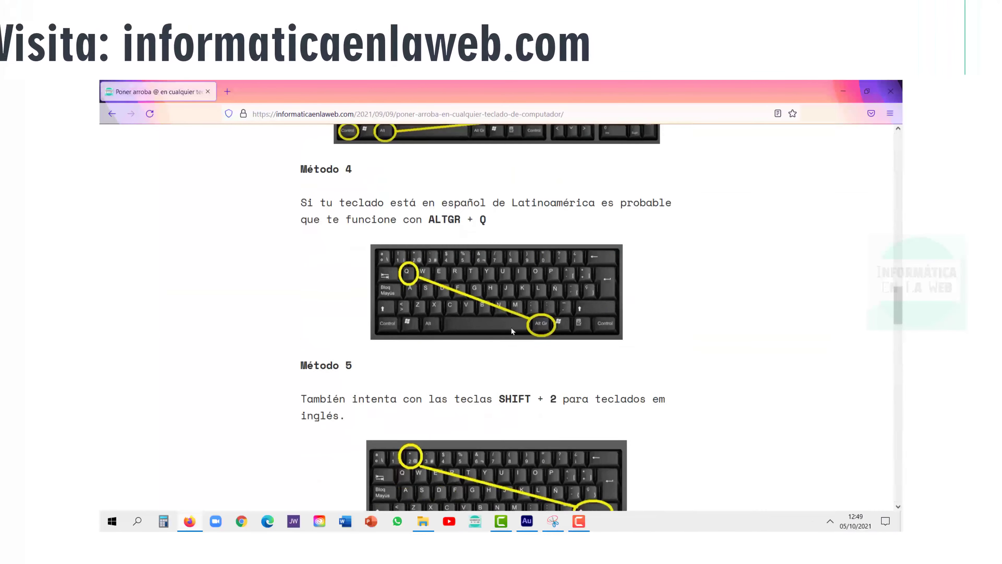
{"action": "scroll", "coordinate": [511, 328], "scroll_direction": "up", "scroll_amount": 20}
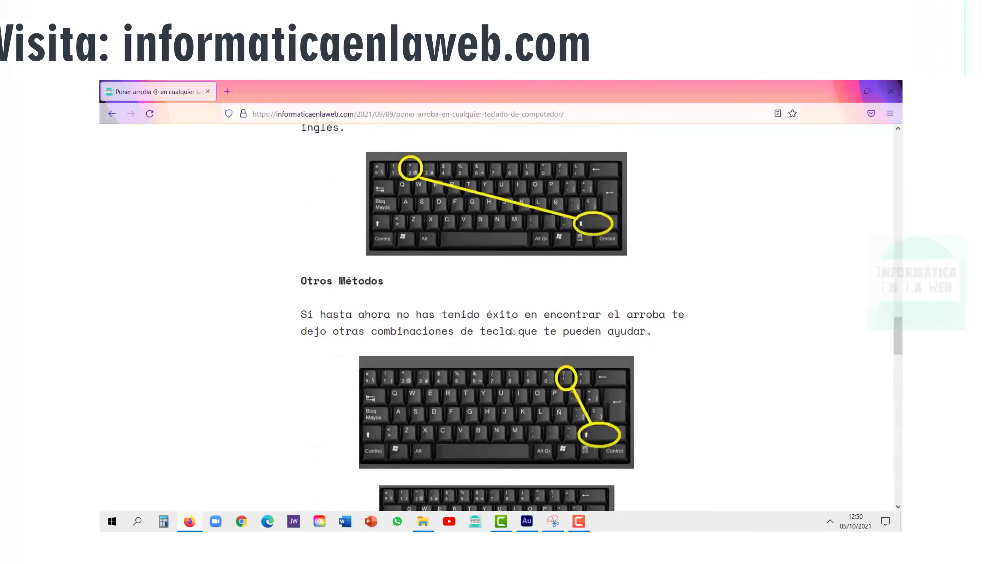
{"action": "scroll", "coordinate": [510, 326], "scroll_direction": "down", "scroll_amount": 5}
{"action": "scroll", "coordinate": [510, 327], "scroll_direction": "down", "scroll_amount": 20}
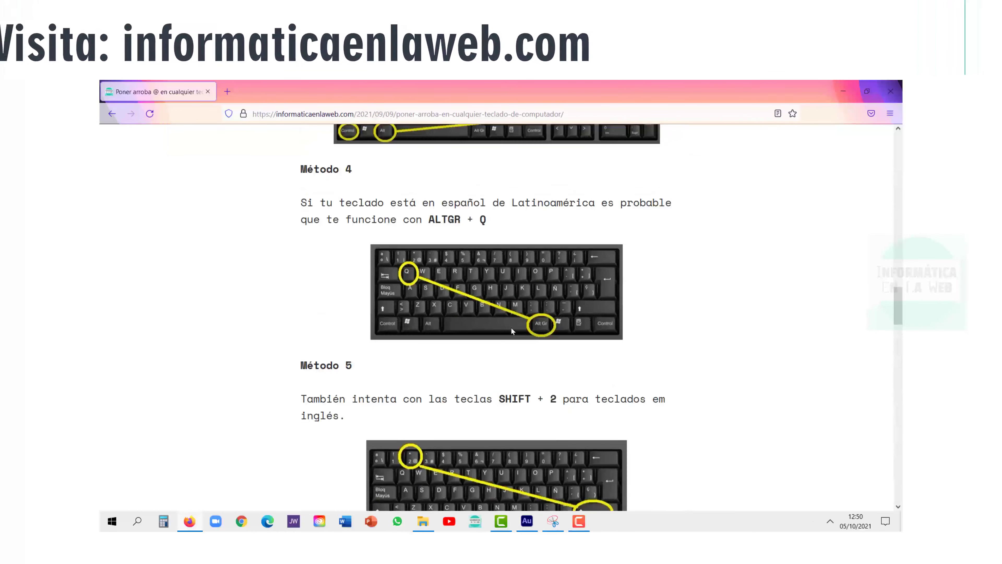